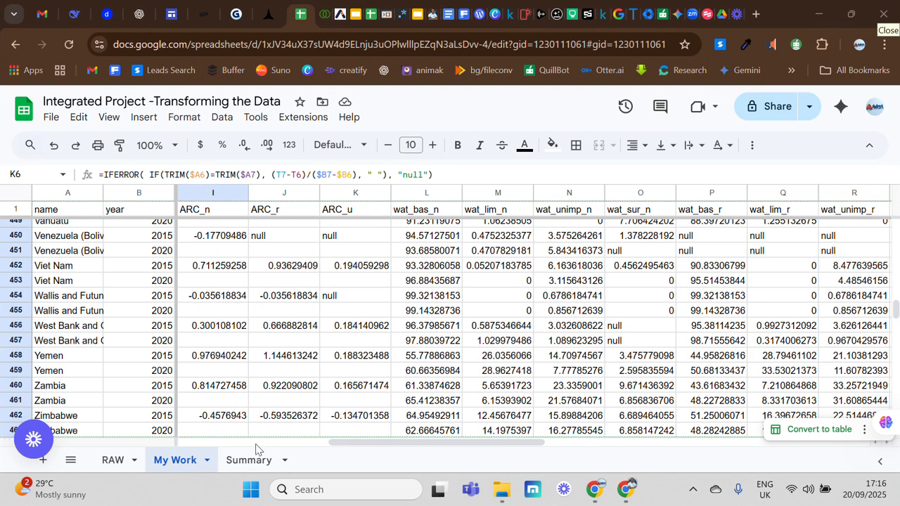
# - On the Summary sheet, enter an AVERAGE formula in E3 over the ARC_n column, 'My Work'!I2:I463
pyautogui.click(250, 459)
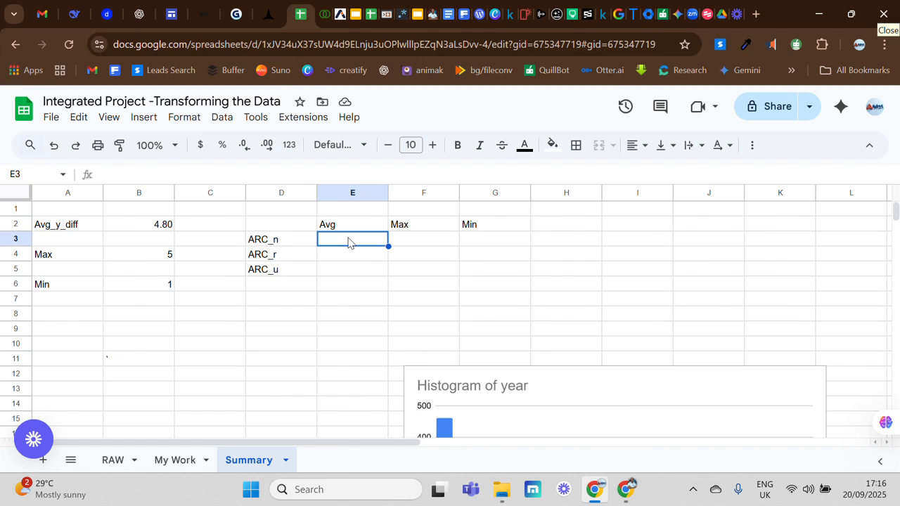
pyautogui.write('=')
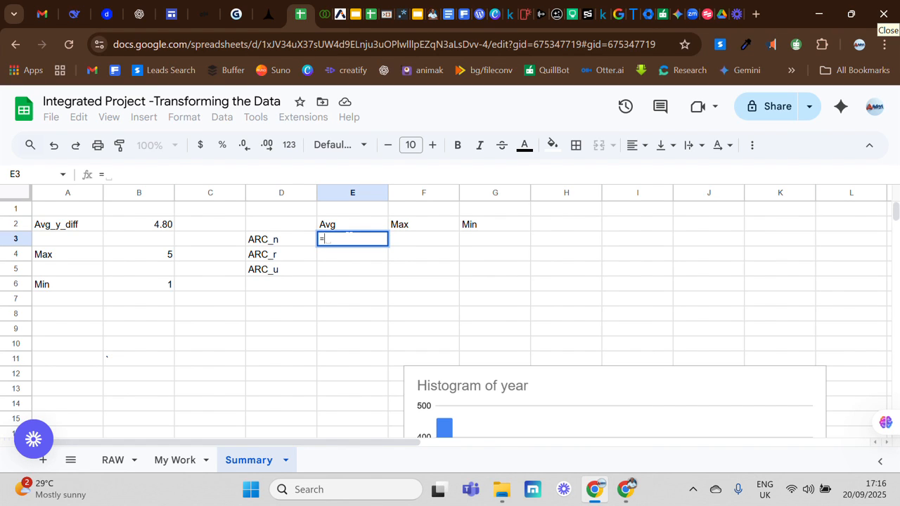
pyautogui.write('av')
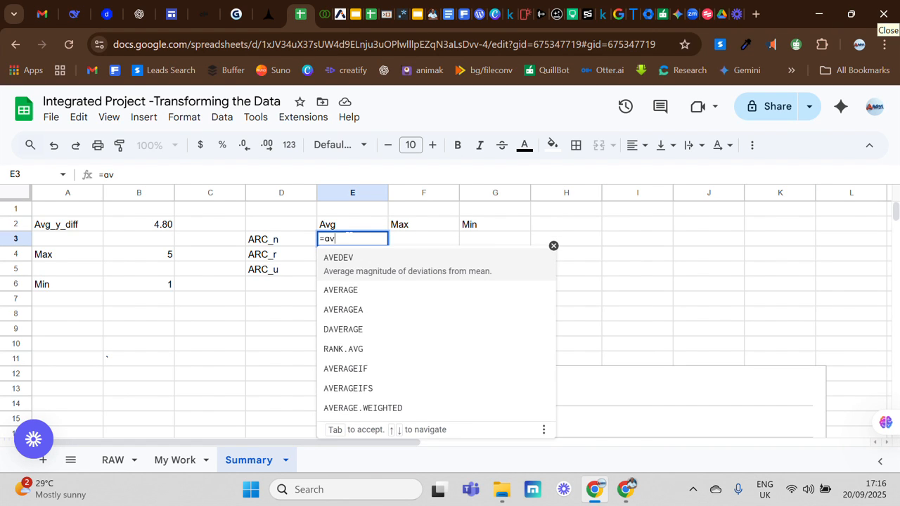
pyautogui.click(358, 294)
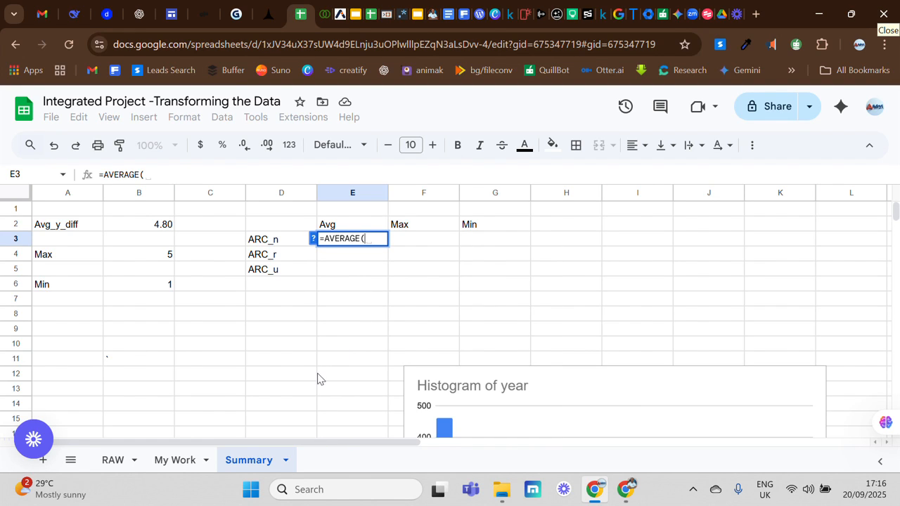
pyautogui.click(178, 463)
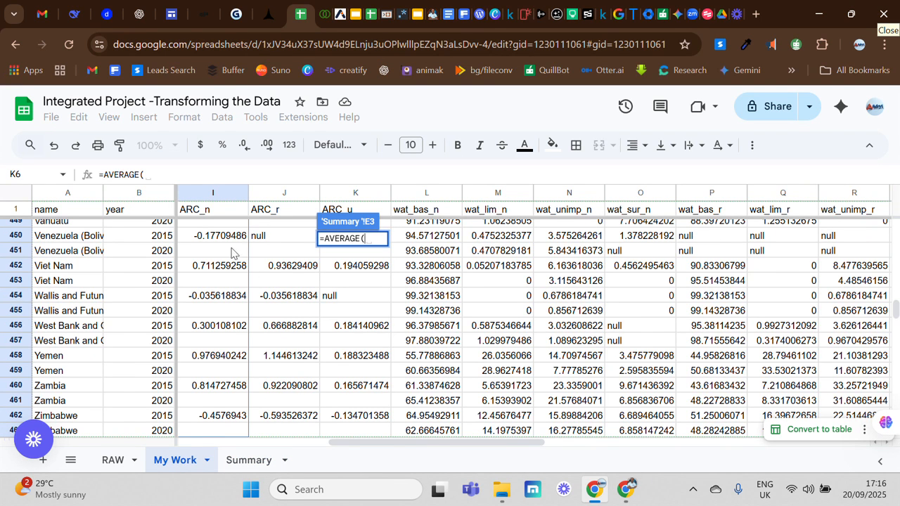
pyautogui.moveTo(897, 305); pyautogui.dragTo(896, 226)
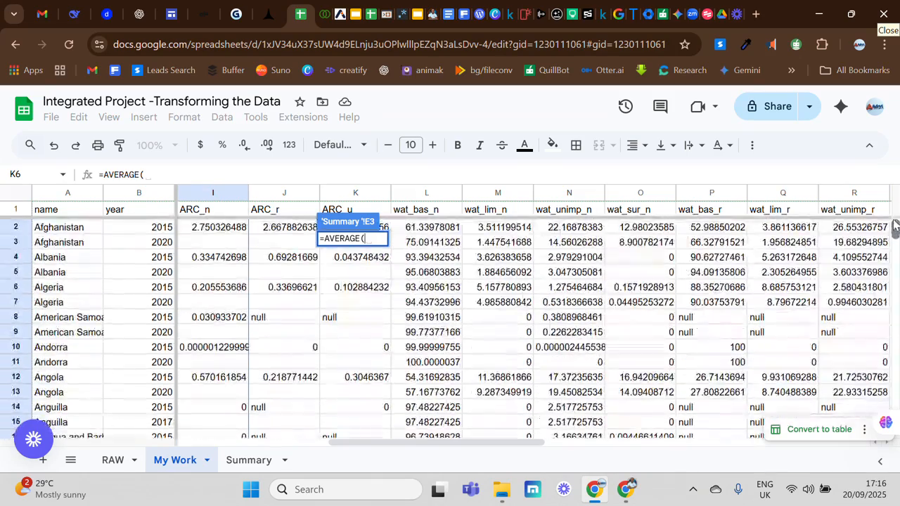
pyautogui.click(217, 231)
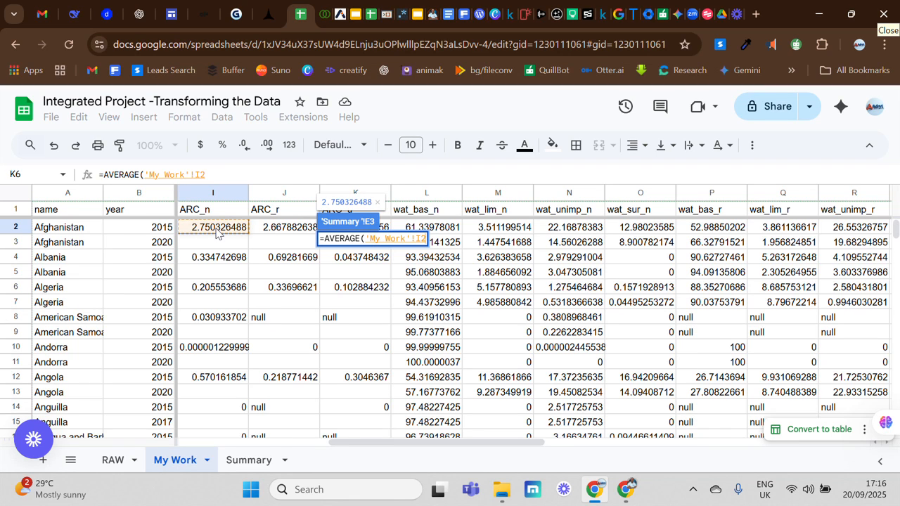
pyautogui.hotkey('ctrl', 'shift', 'Down')
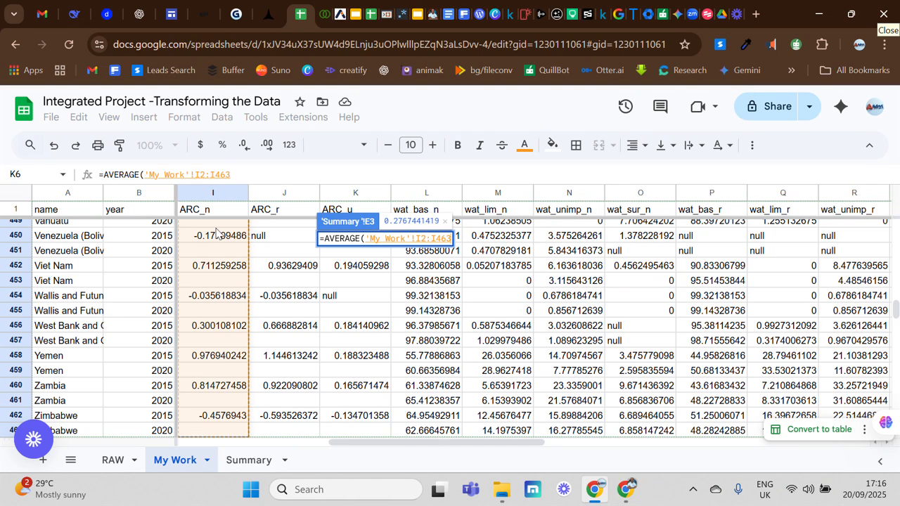
pyautogui.press('Return')
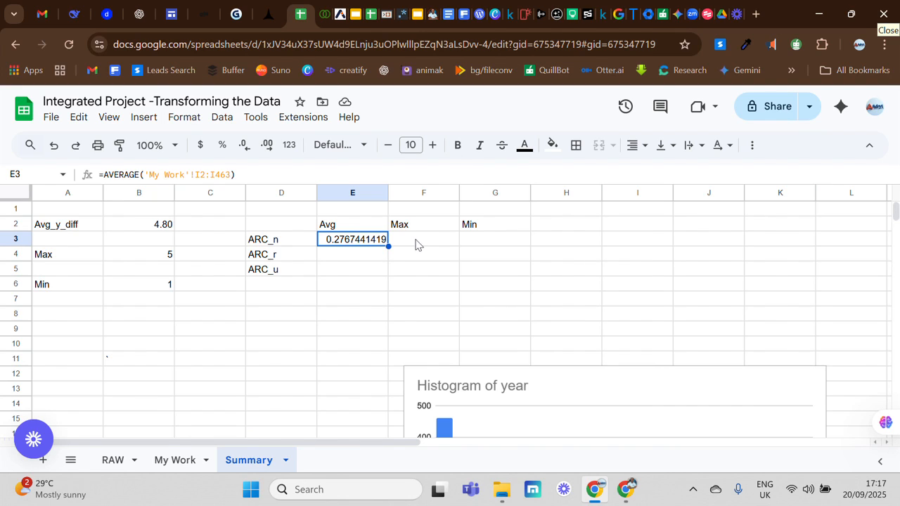
# - Copy the range reference 'My Work'!I2:I463 from the E3 formula
pyautogui.doubleClick(365, 243)
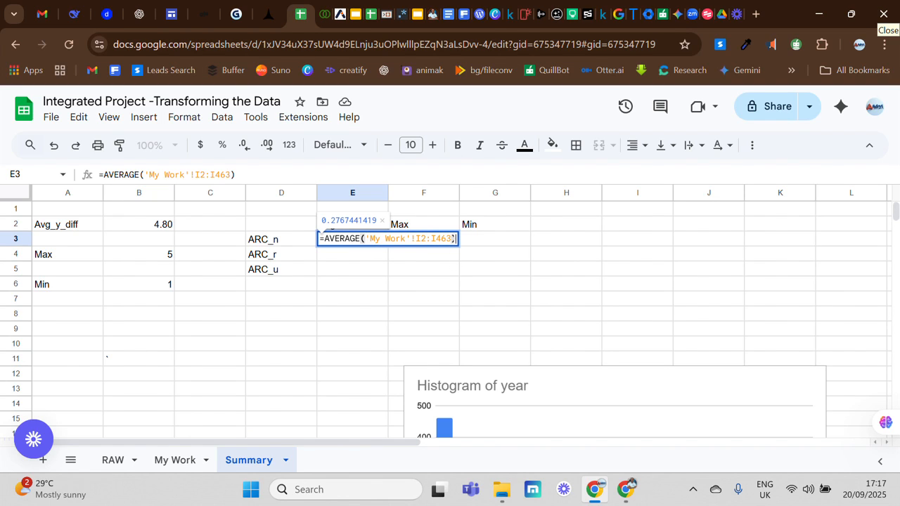
pyautogui.moveTo(455, 239); pyautogui.dragTo(365, 239)
pyautogui.hotkey('ctrl', 'c')
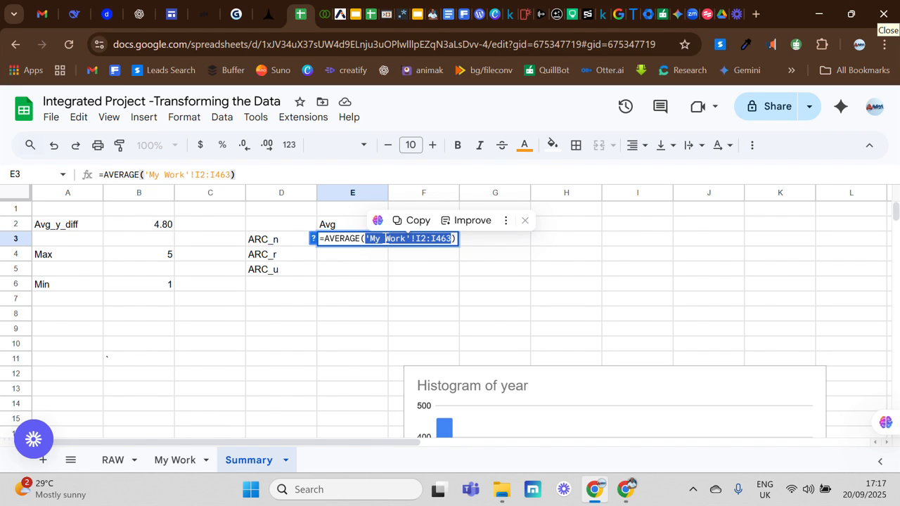
pyautogui.click(489, 245)
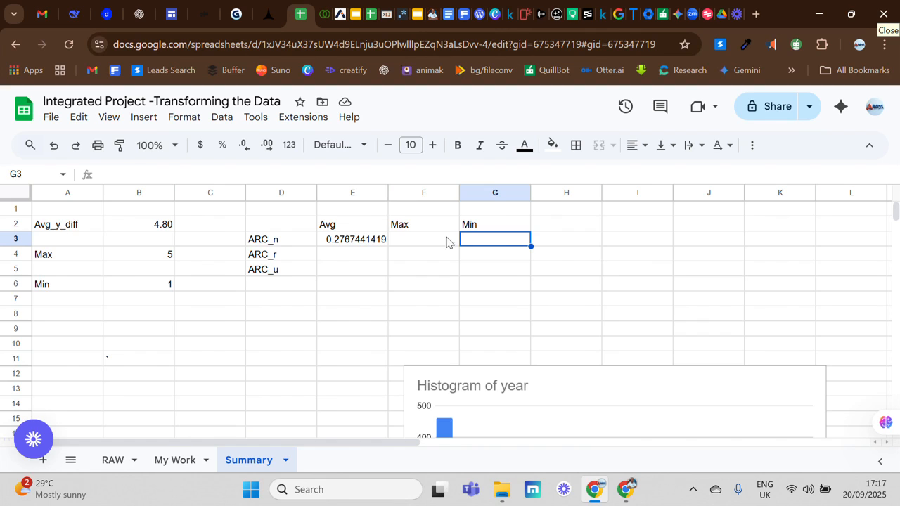
# - Enter a MAX formula in F3 using the pasted range 'My Work'!I2:I463
pyautogui.click(416, 246)
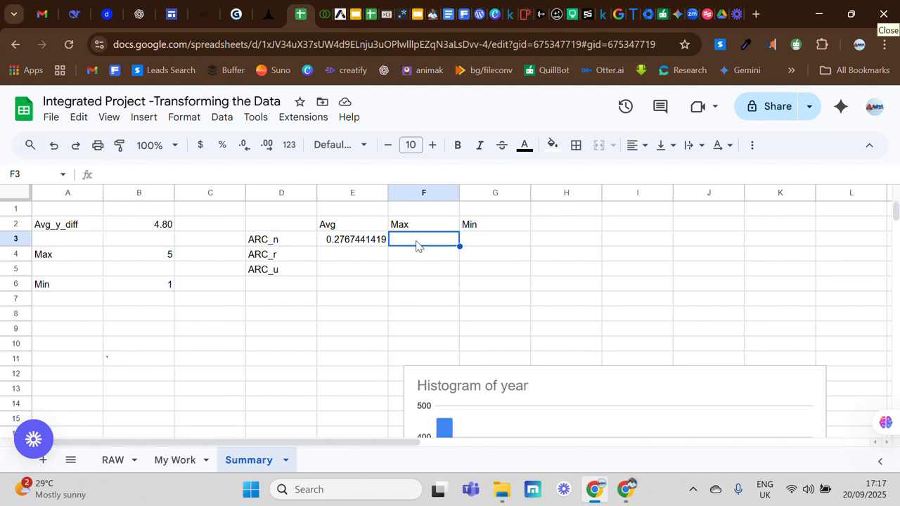
pyautogui.write('=')
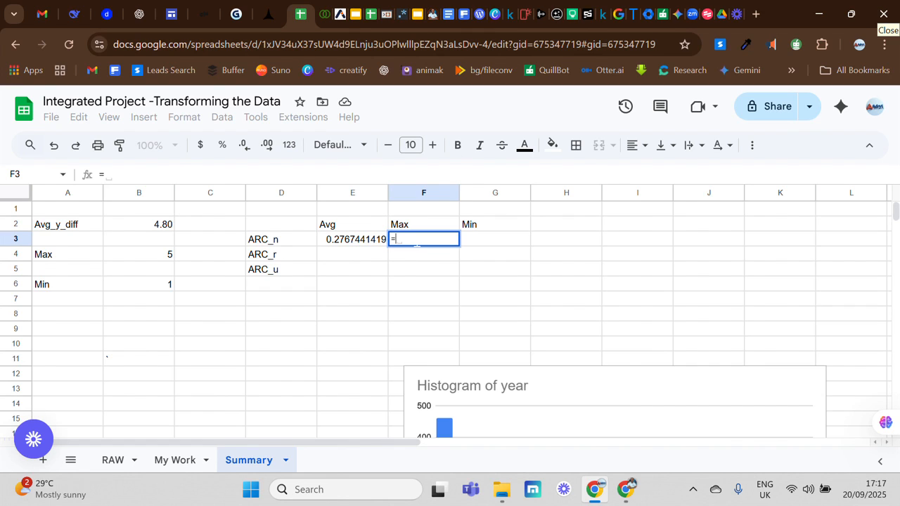
pyautogui.write('Ma')
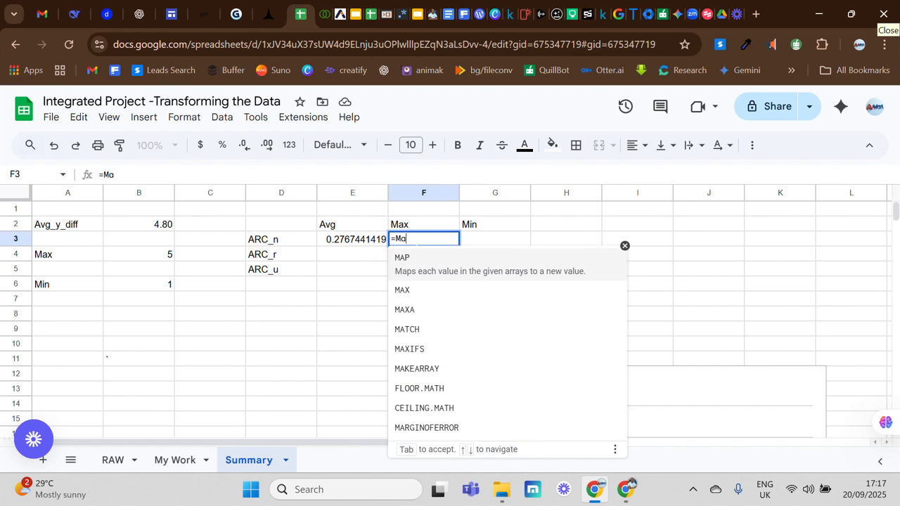
pyautogui.write('x')
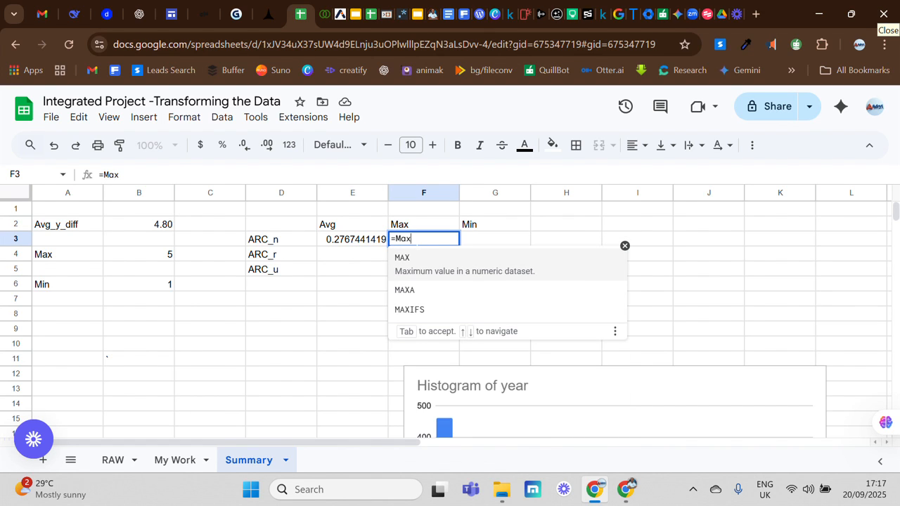
pyautogui.click(415, 269)
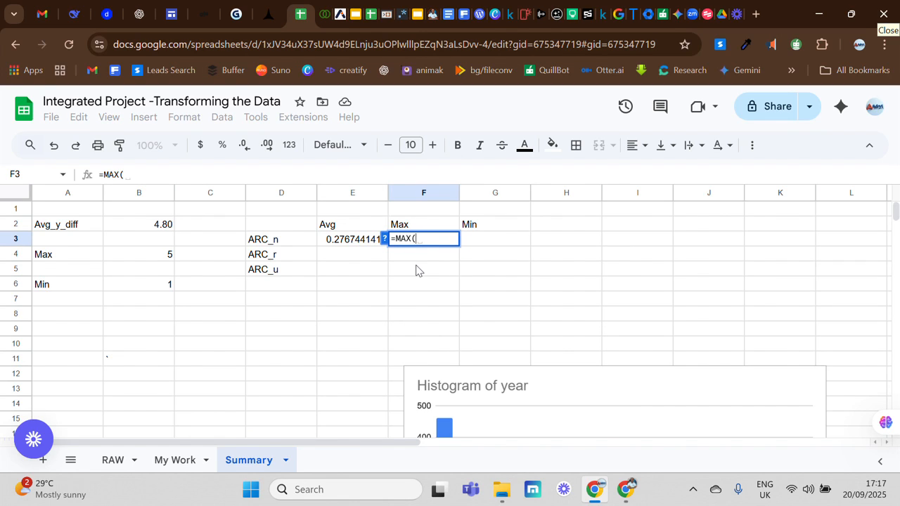
pyautogui.hotkey('ctrl', 'v')
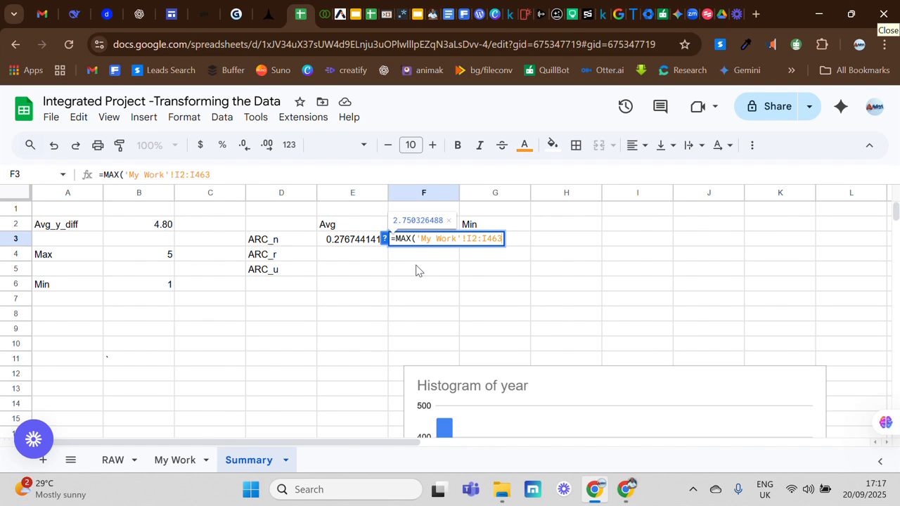
pyautogui.press('Return')
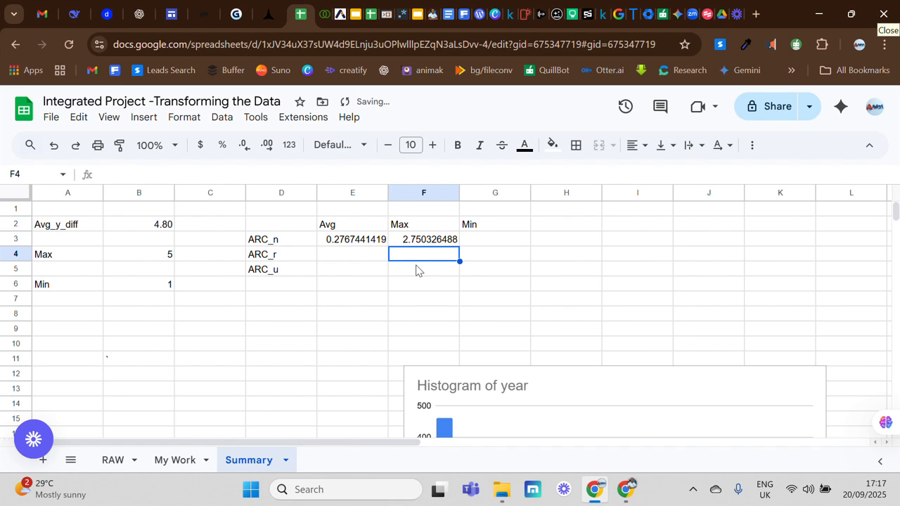
# - Enter a MIN formula in G3 over the range 'My Work'!I2:I463
pyautogui.click(485, 244)
pyautogui.write('=')
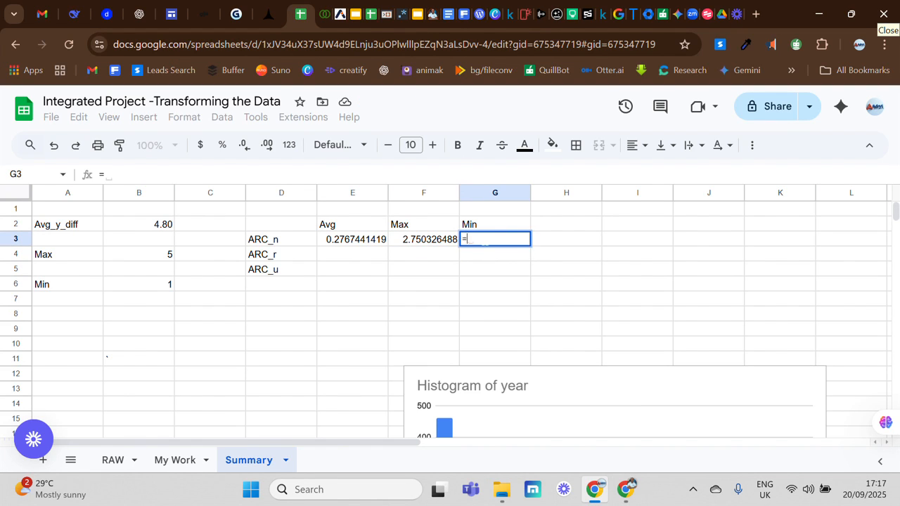
pyautogui.write('min')
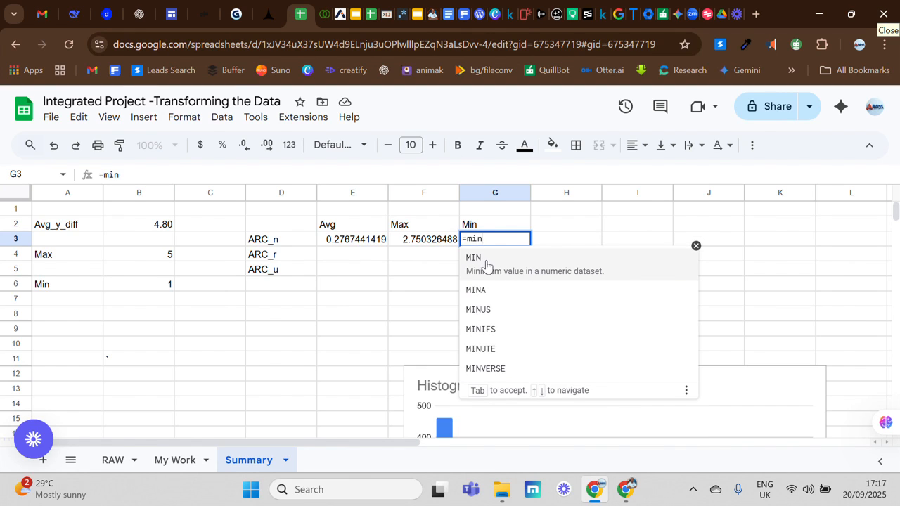
pyautogui.click(486, 260)
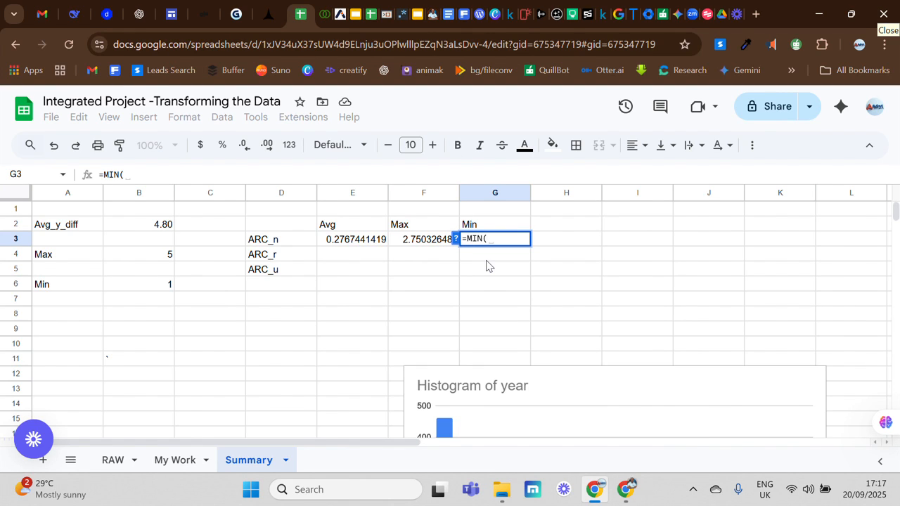
pyautogui.press('Tab')
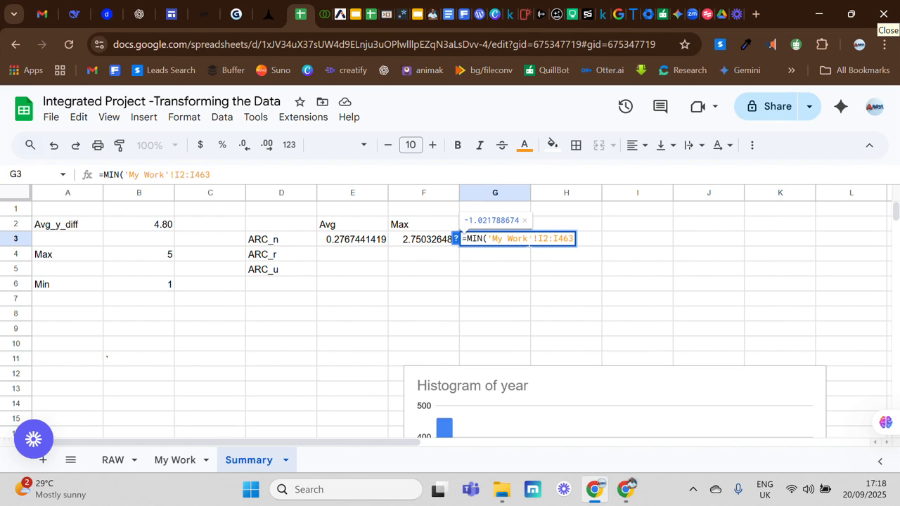
pyautogui.press('Return')
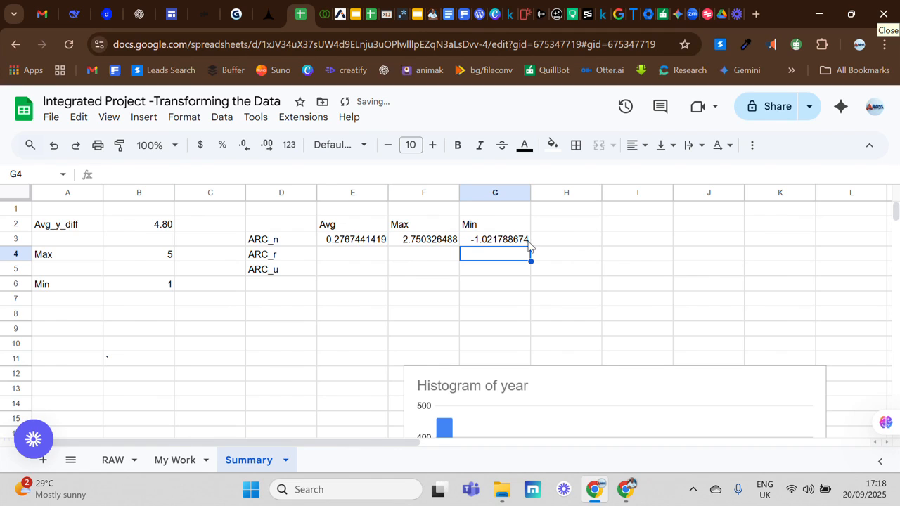
# - Enter the suggested formula AVERAGE('My Work'!I3:I464) in E4 for ARC_r
pyautogui.click(333, 255)
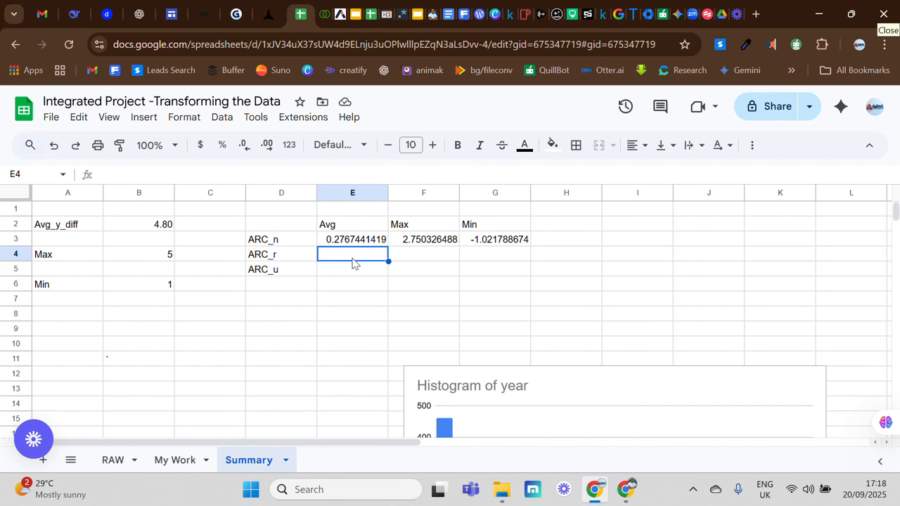
pyautogui.write('=')
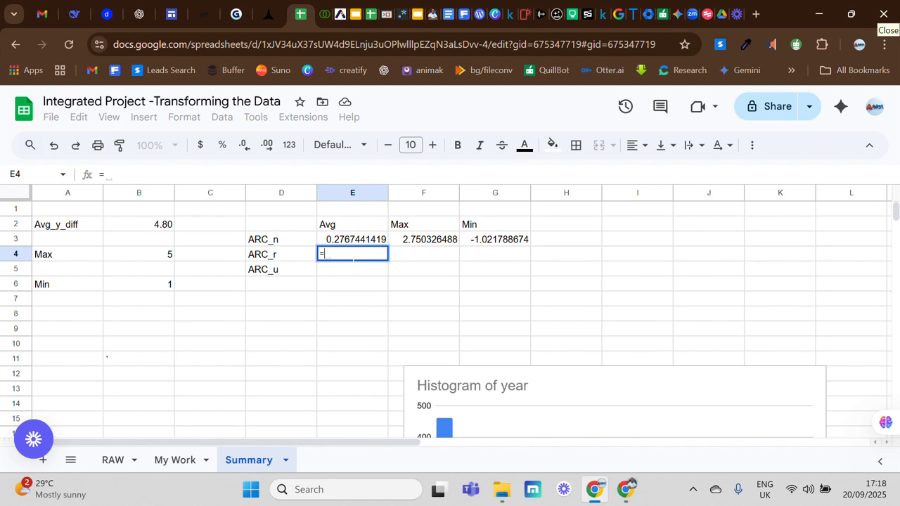
pyautogui.write('av')
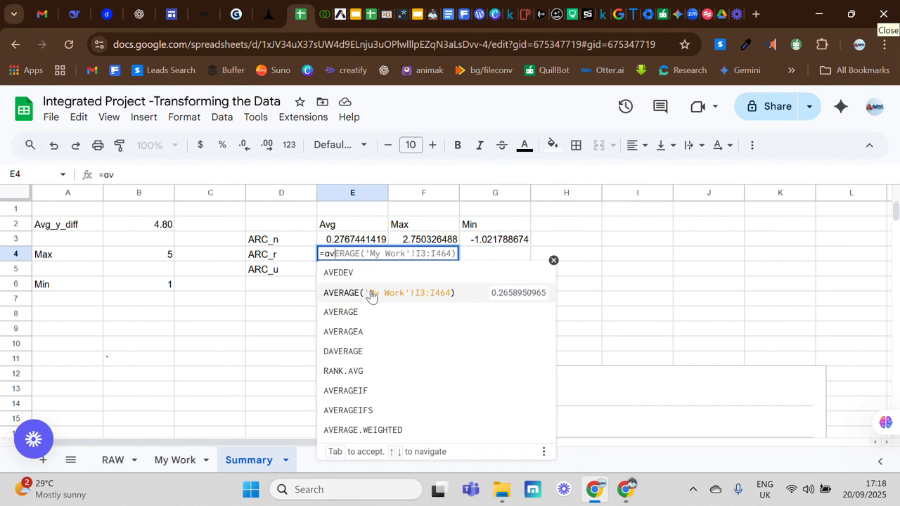
pyautogui.click(354, 293)
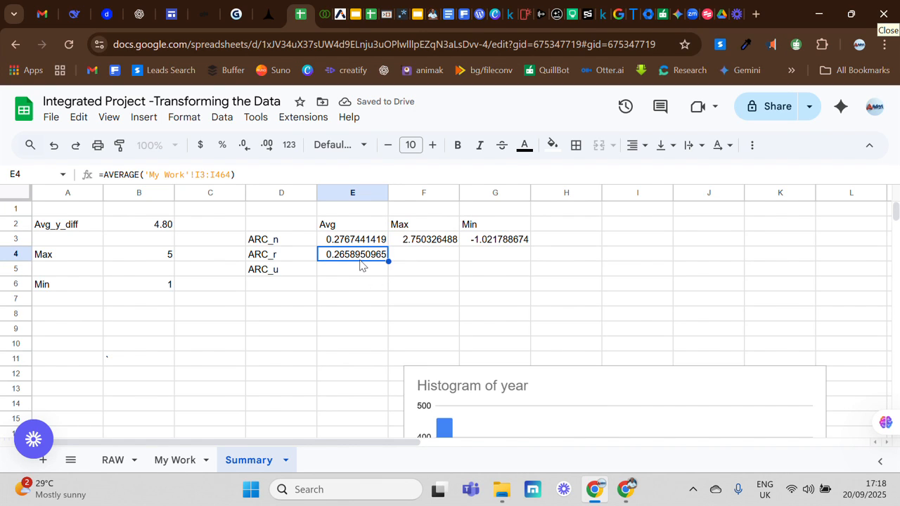
pyautogui.doubleClick(360, 261)
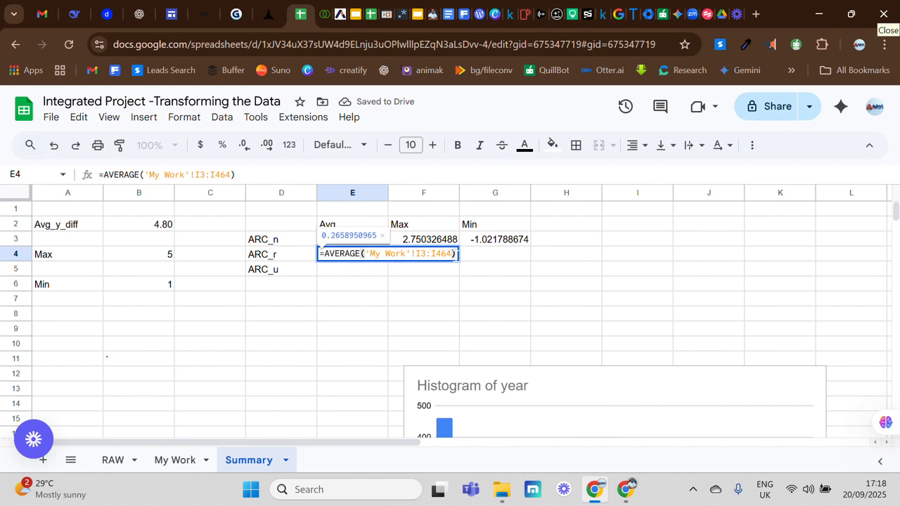
pyautogui.press('Return')
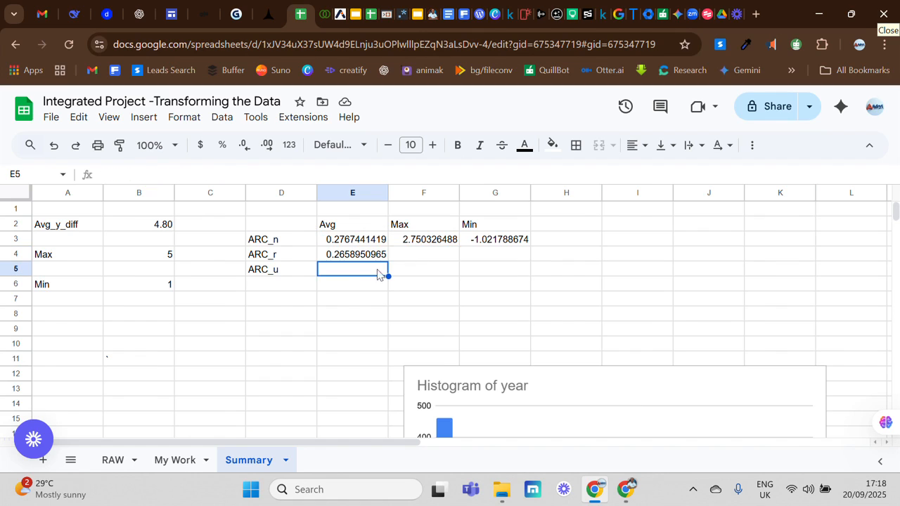
# - Clear the formula from E4
pyautogui.click(360, 258)
pyautogui.press('BackSpace')
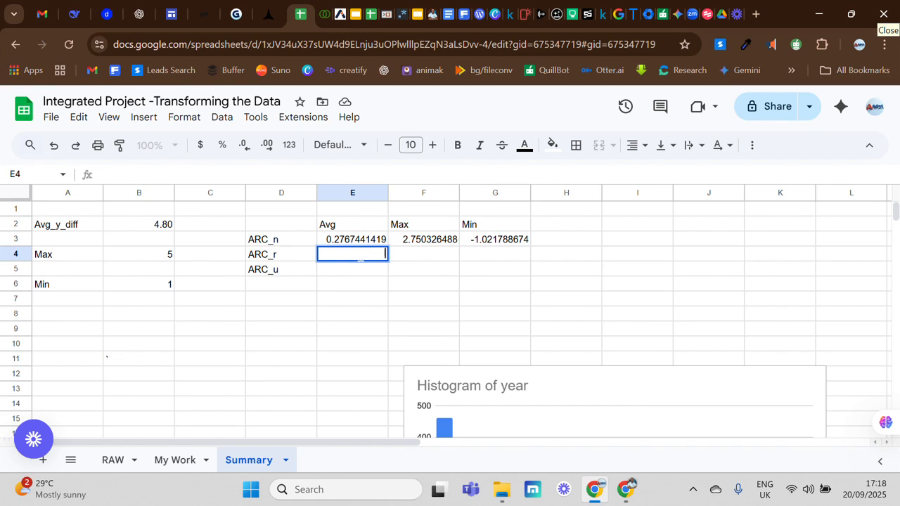
pyautogui.click(360, 284)
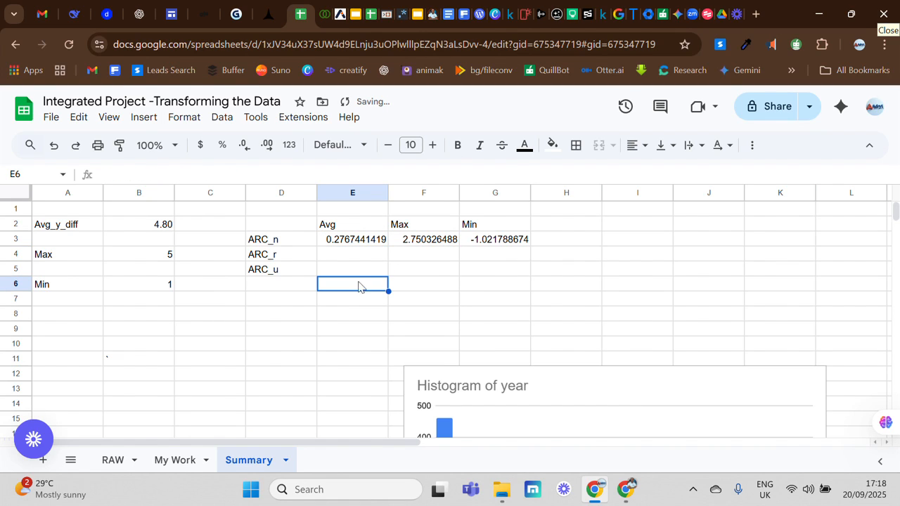
# - Enter an AVERAGE formula in E4 for ARC_r using the range 'My Work'!J2:J463 selected from the My Work sheet
pyautogui.click(359, 257)
pyautogui.write('=')
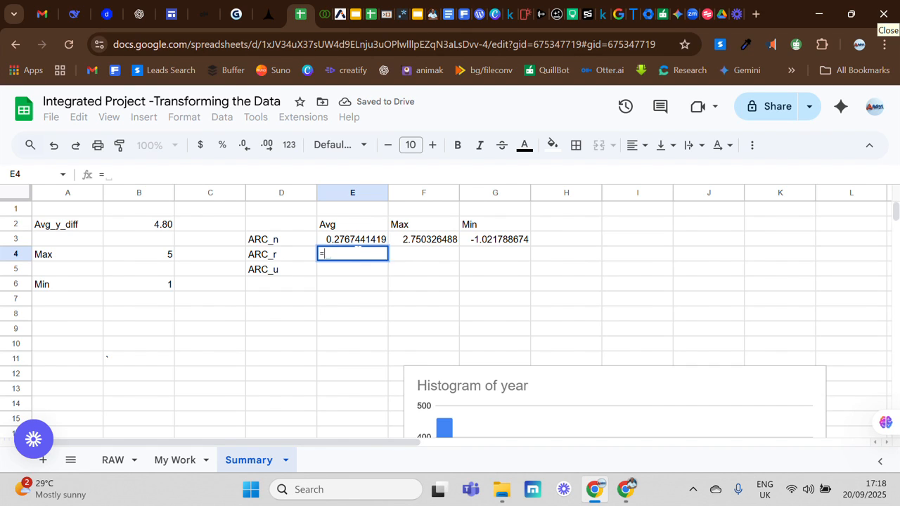
pyautogui.write('av')
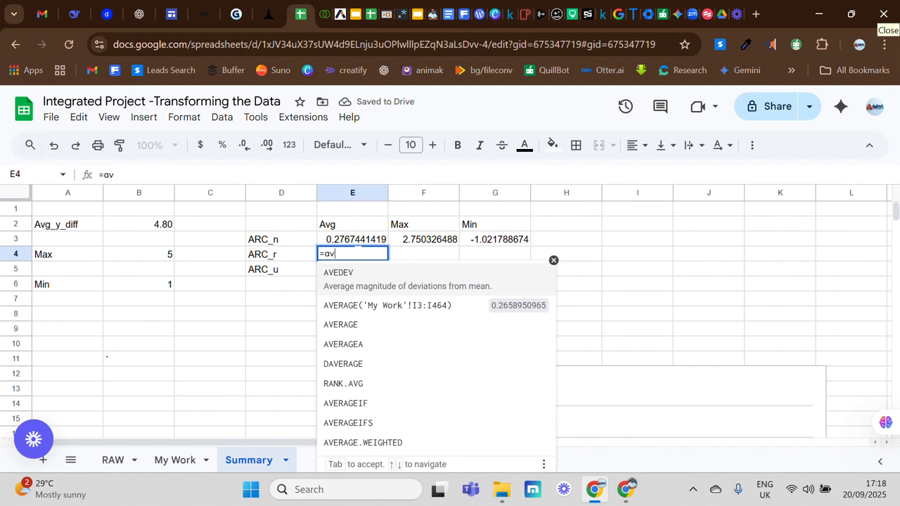
pyautogui.write('e')
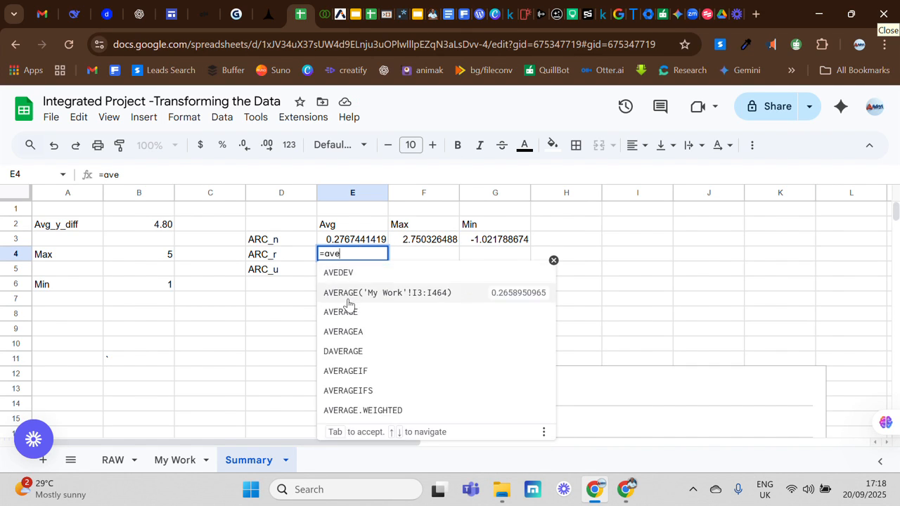
pyautogui.click(350, 312)
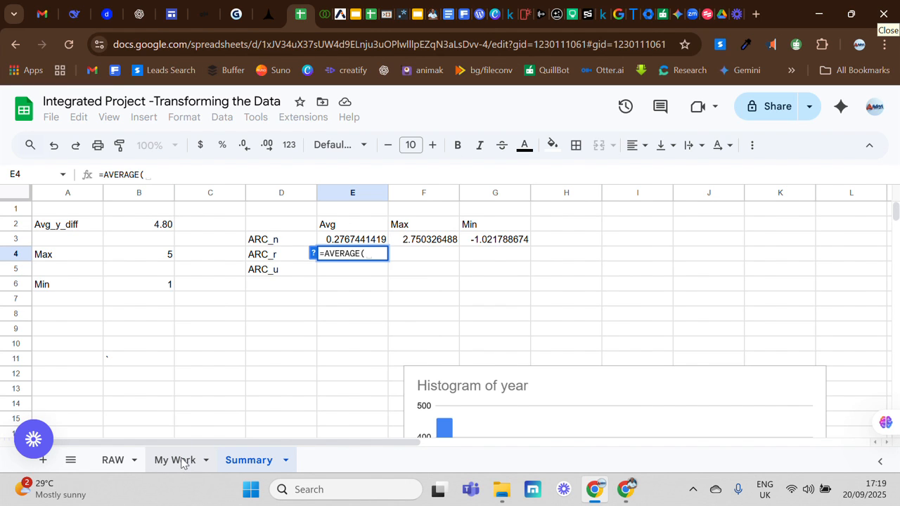
pyautogui.click(176, 461)
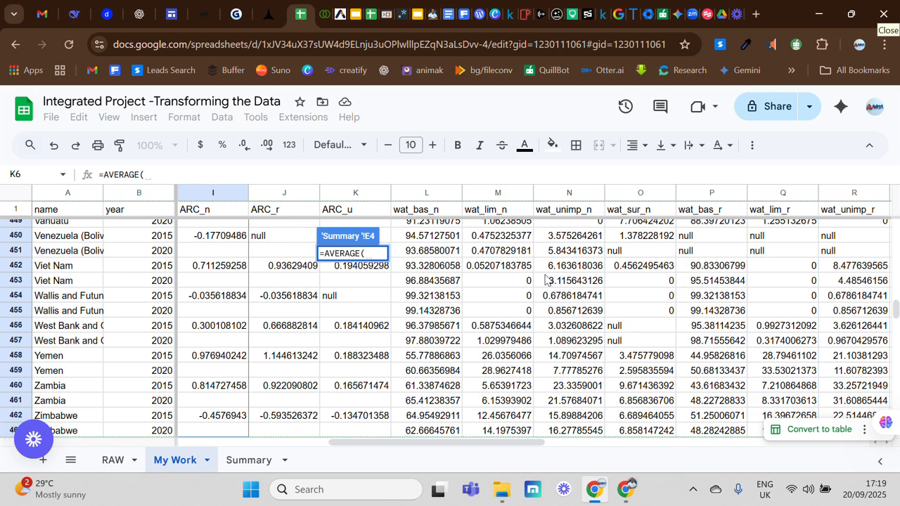
pyautogui.moveTo(896, 309); pyautogui.dragTo(895, 226)
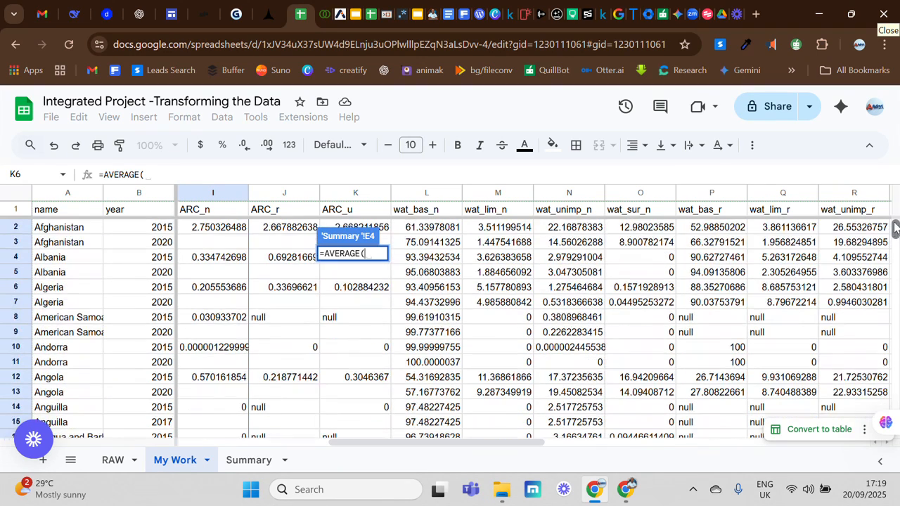
pyautogui.click(276, 232)
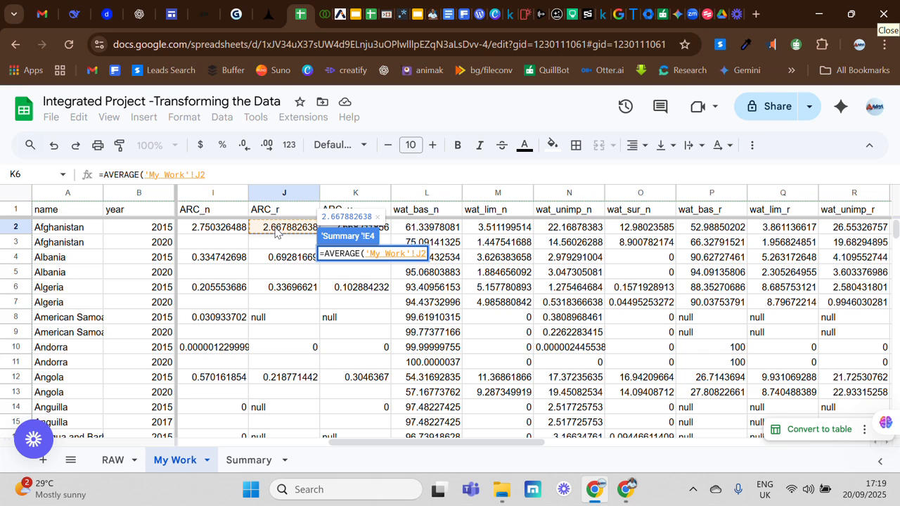
pyautogui.hotkey('ctrl', 'shift', 'Down')
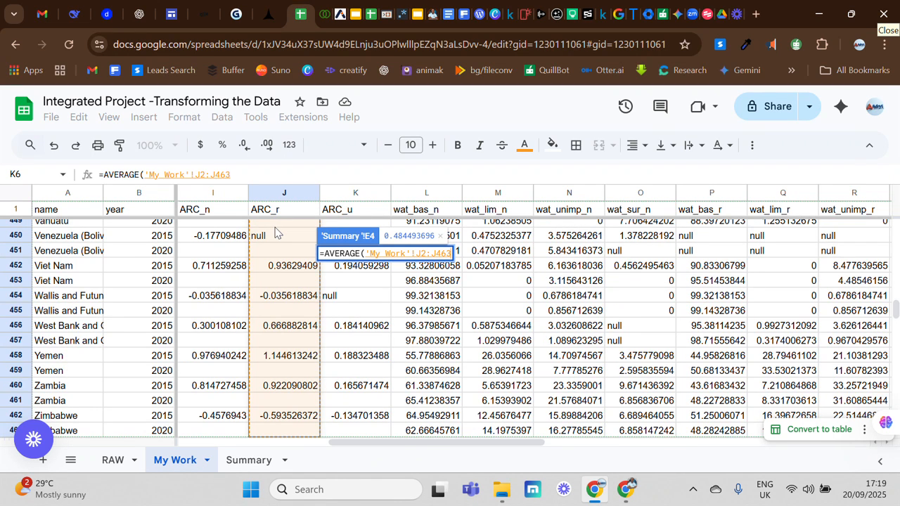
pyautogui.press('Return')
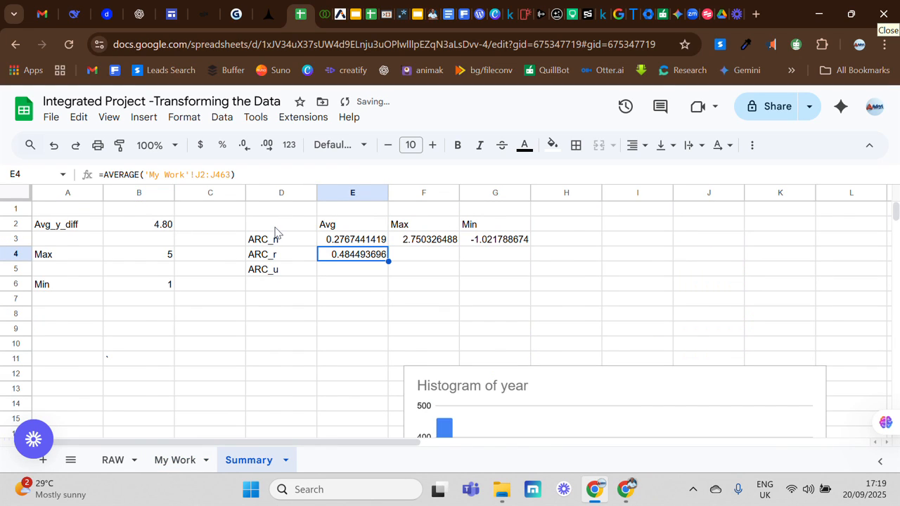
# - Fill the E4 average formula down into E5 for ARC_u
pyautogui.click(370, 245)
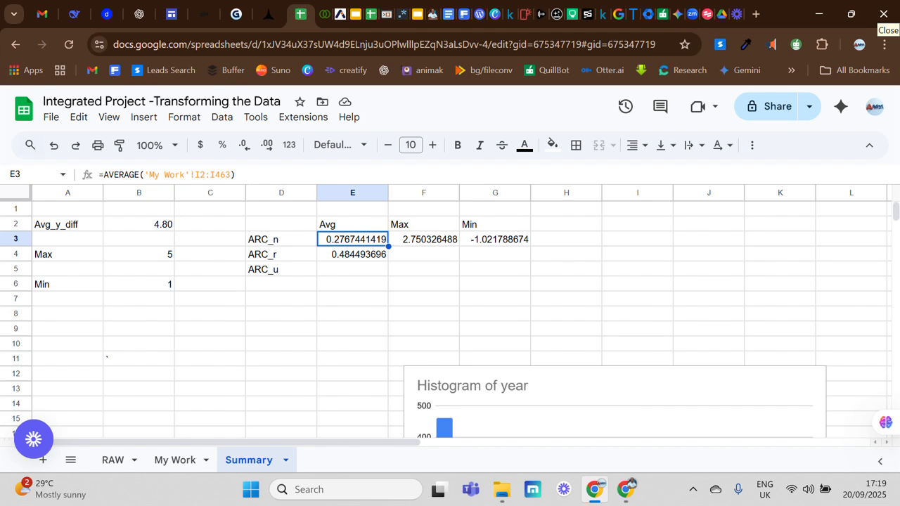
pyautogui.click(366, 256)
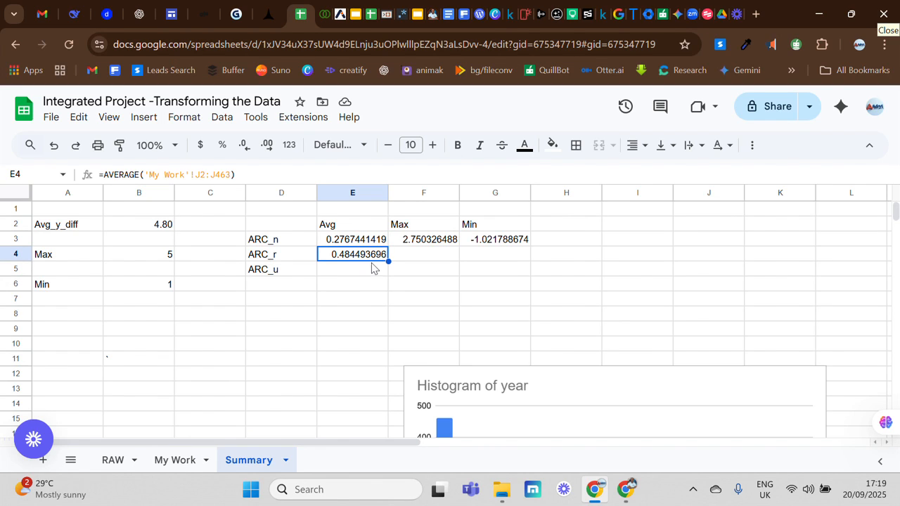
pyautogui.doubleClick(357, 275)
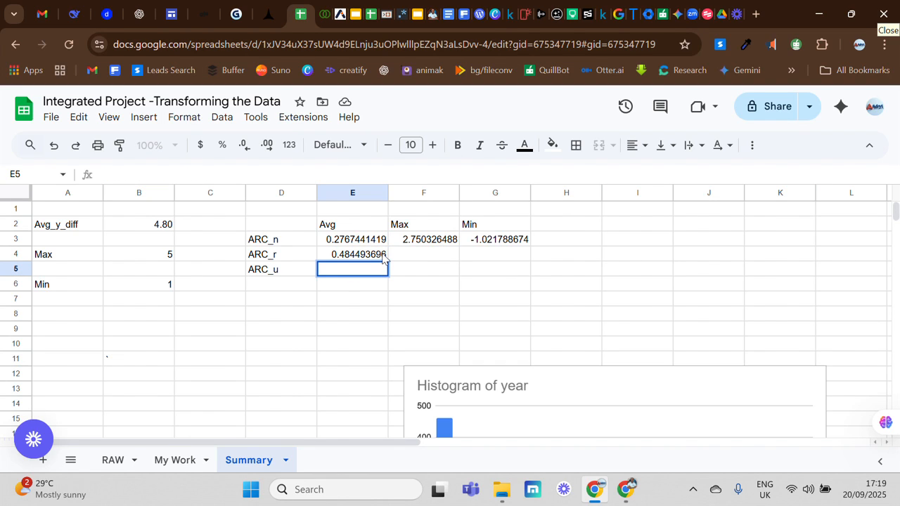
pyautogui.click(383, 256)
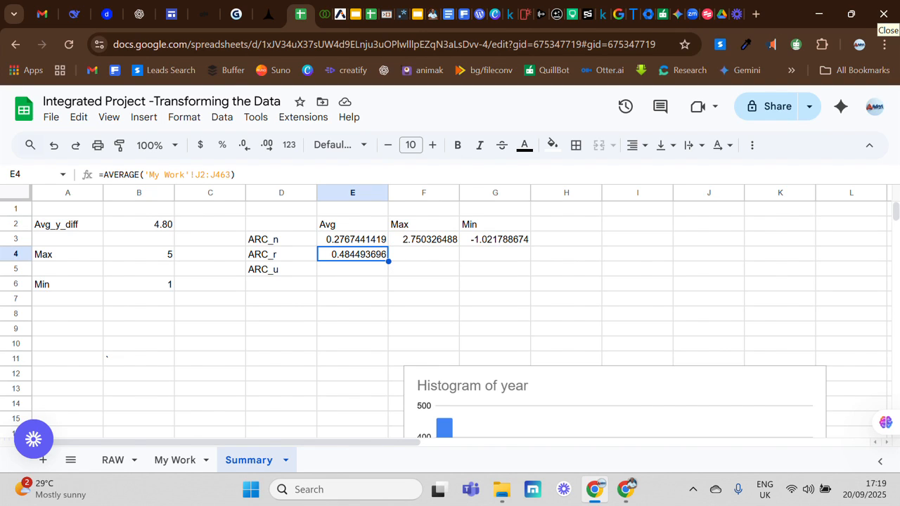
pyautogui.moveTo(388, 261); pyautogui.dragTo(374, 273)
pyautogui.click(373, 272)
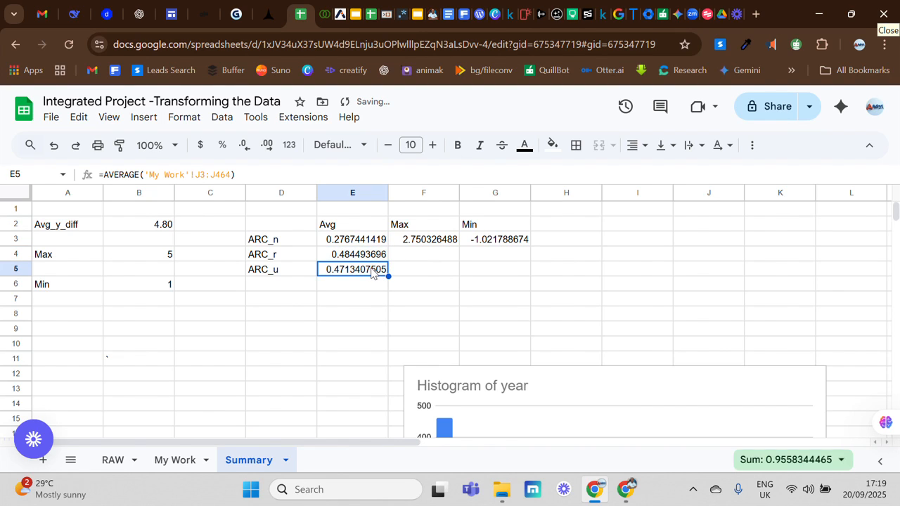
# - Edit E5's formula so it averages 'My Work'!K3:K464
pyautogui.doubleClick(371, 272)
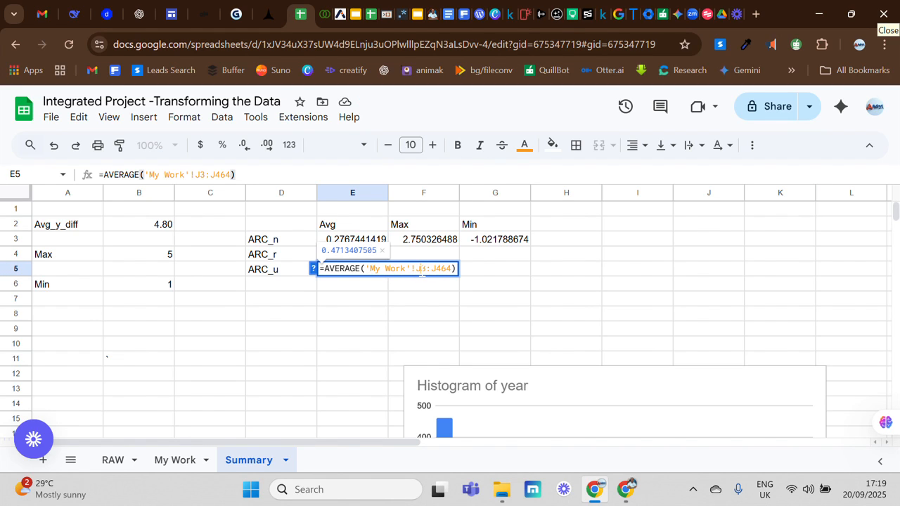
pyautogui.click(422, 270)
pyautogui.press('BackSpace')
pyautogui.write('k')
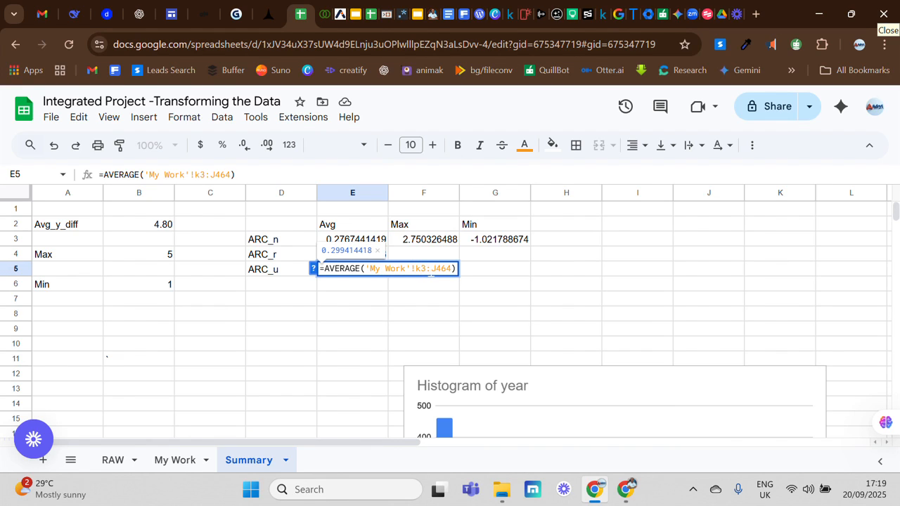
pyautogui.click(438, 270)
pyautogui.press('BackSpace')
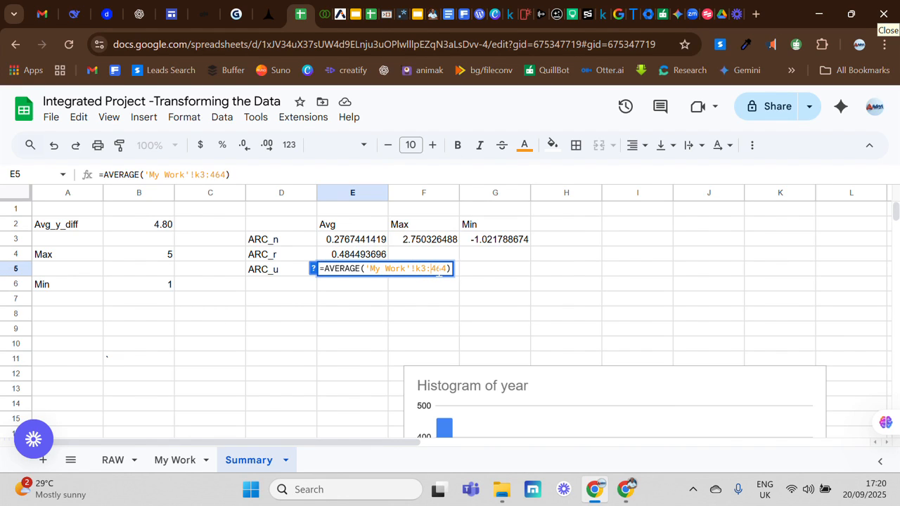
pyautogui.write('k')
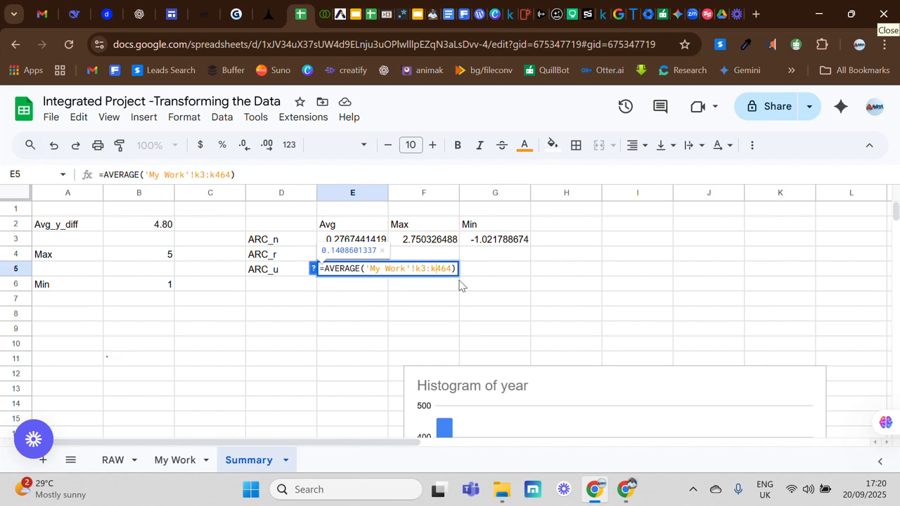
pyautogui.press('Return')
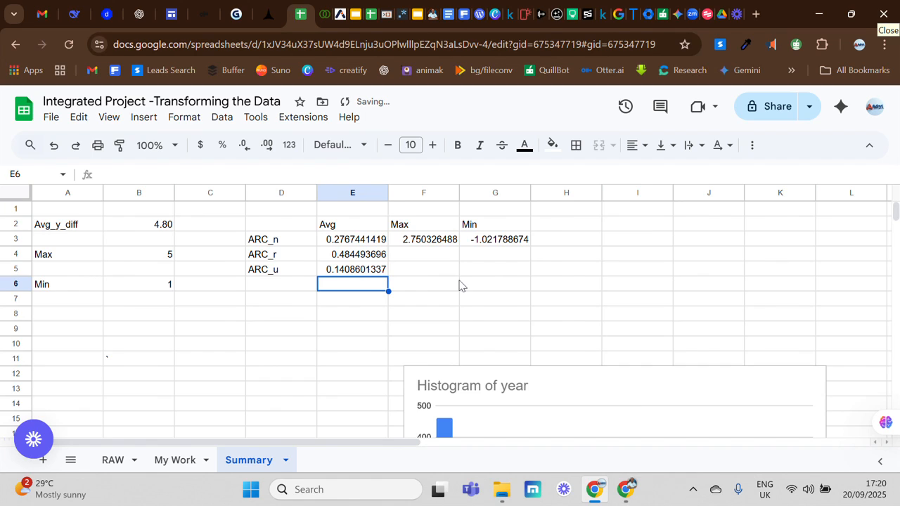
# - Fill the E4 average formula across into F4 and G4
pyautogui.click(423, 257)
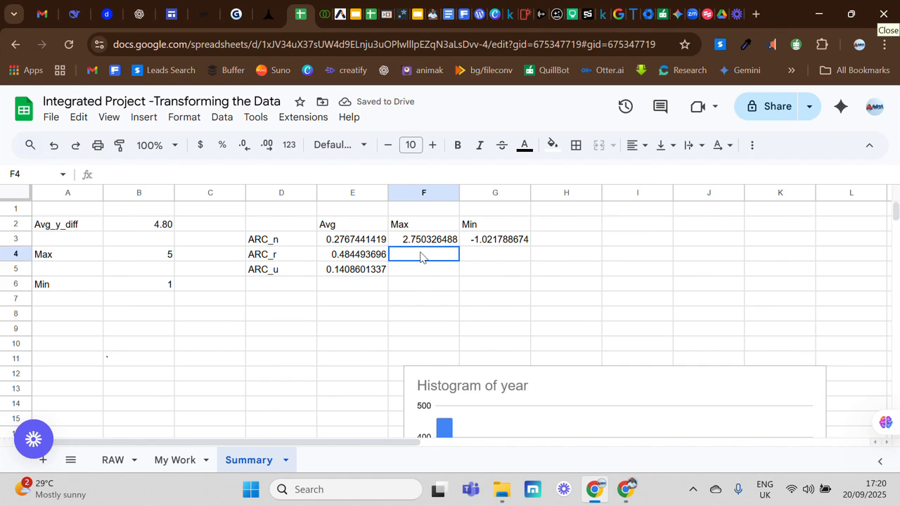
pyautogui.click(372, 260)
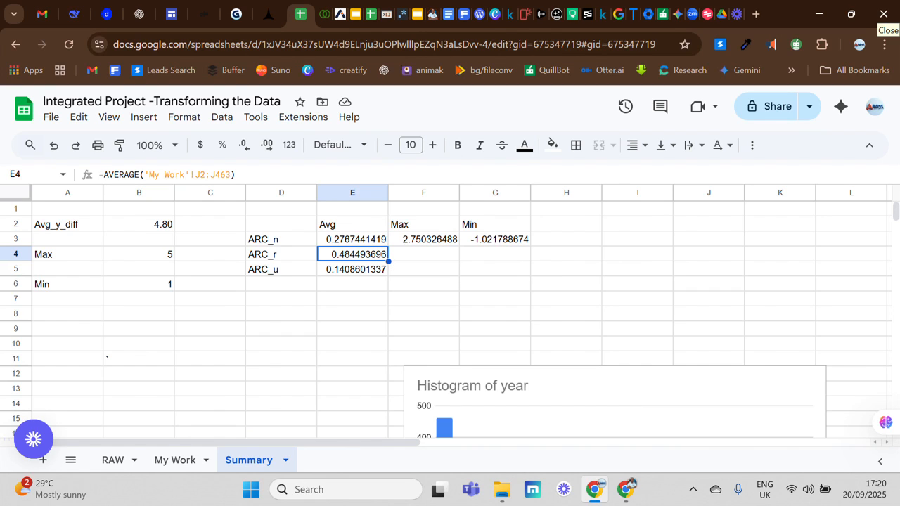
pyautogui.moveTo(388, 261); pyautogui.dragTo(475, 259)
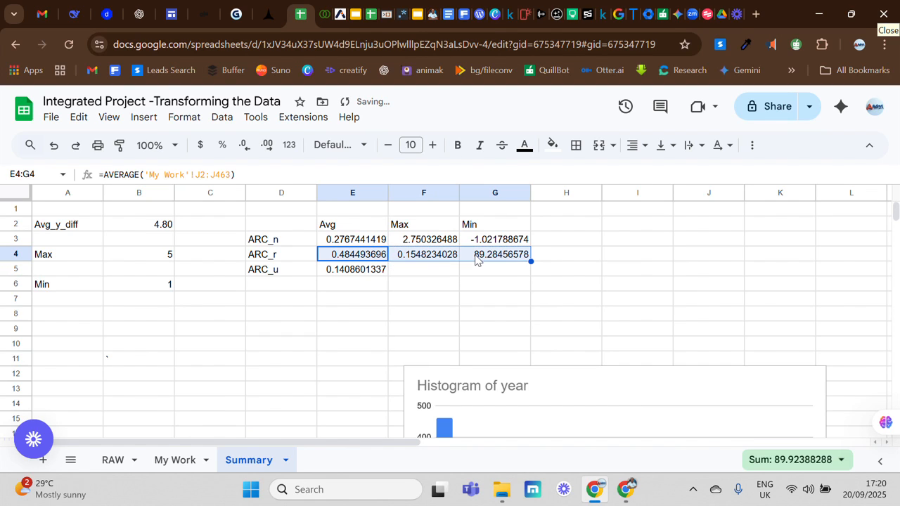
# - Replace AVERAGE with MAX in F4, giving MAX('My Work'!K2:K463)
pyautogui.click(436, 257)
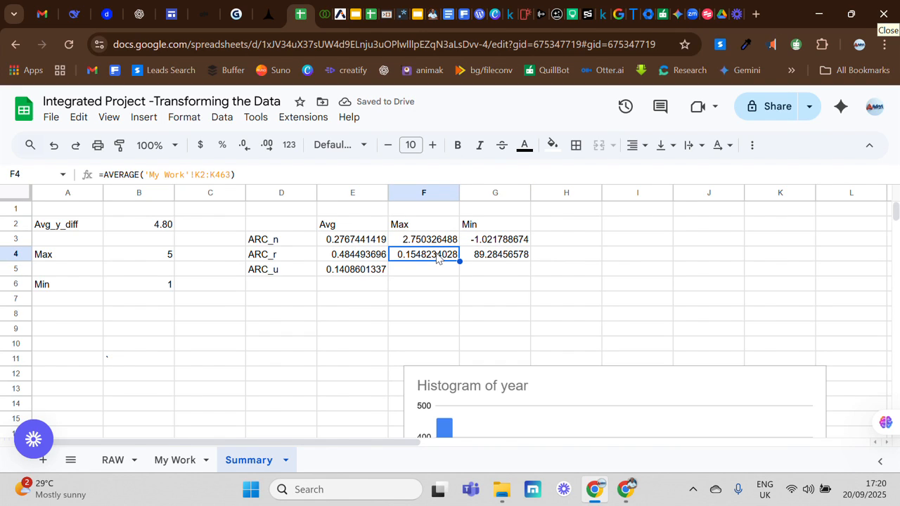
pyautogui.doubleClick(425, 259)
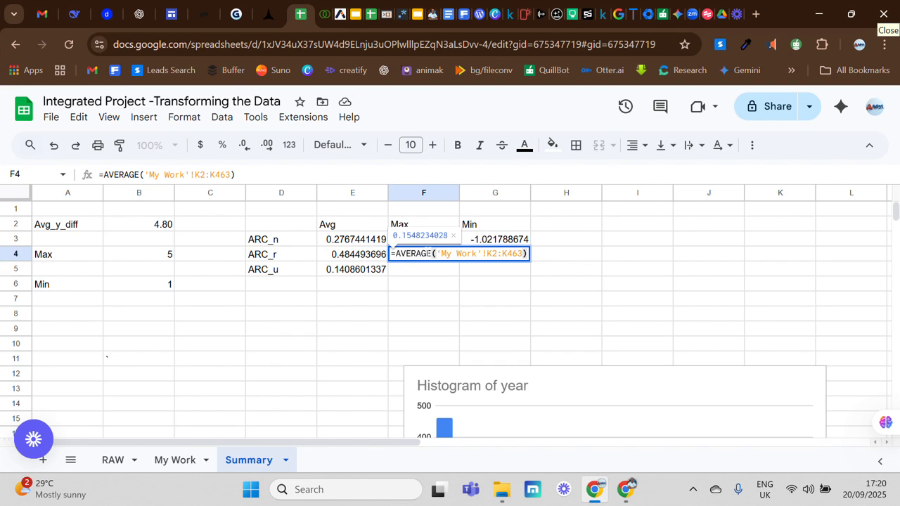
pyautogui.press('BackSpace')
pyautogui.press('BackSpace')
pyautogui.press('BackSpace')
pyautogui.press('BackSpace')
pyautogui.press('BackSpace')
pyautogui.press('BackSpace')
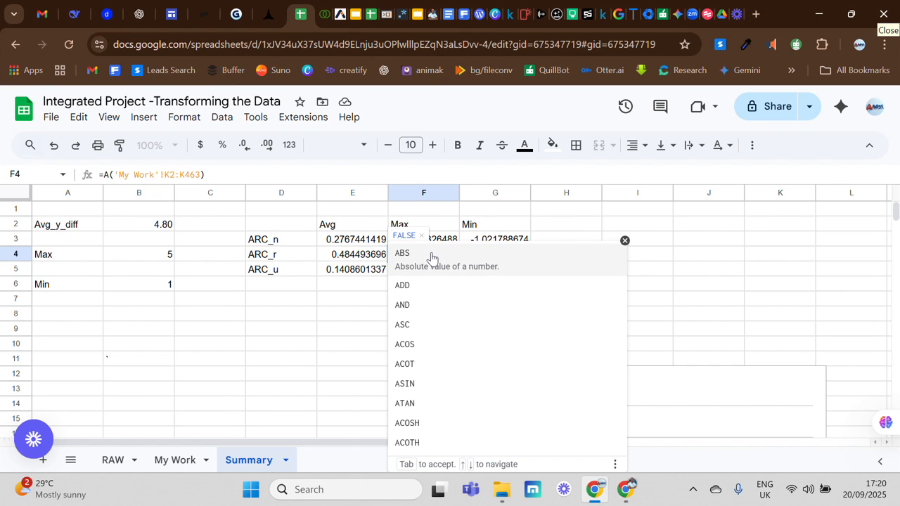
pyautogui.press('BackSpace')
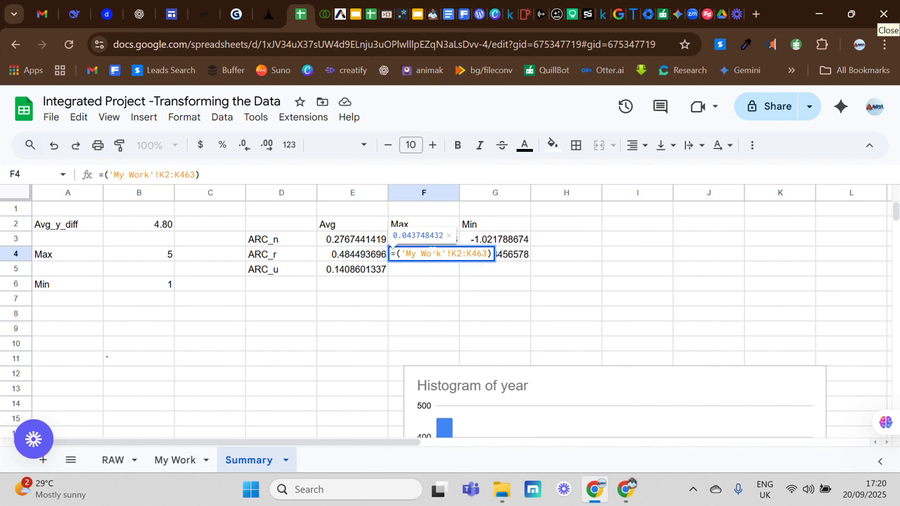
pyautogui.write('max')
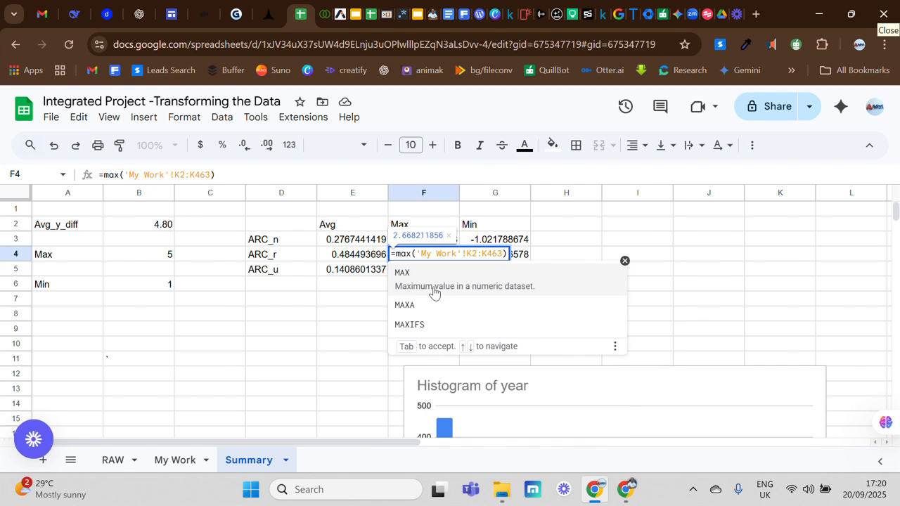
pyautogui.click(434, 292)
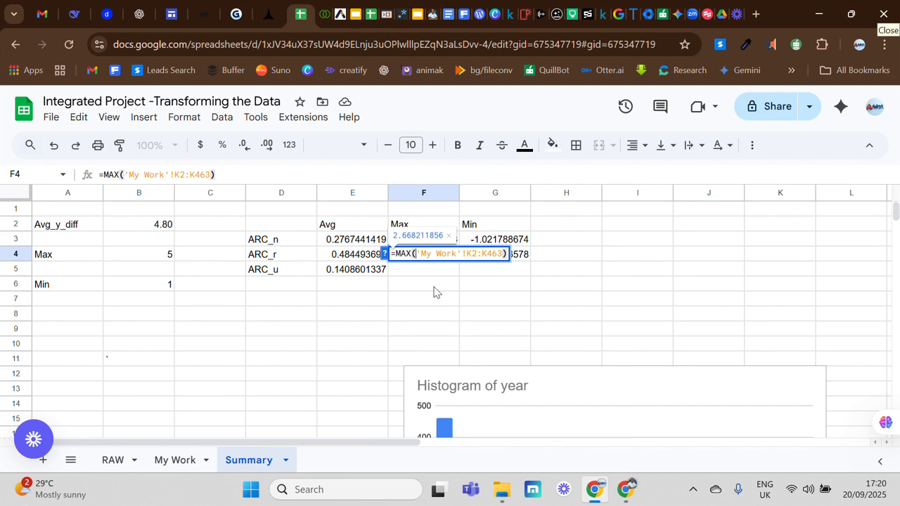
pyautogui.press('Return')
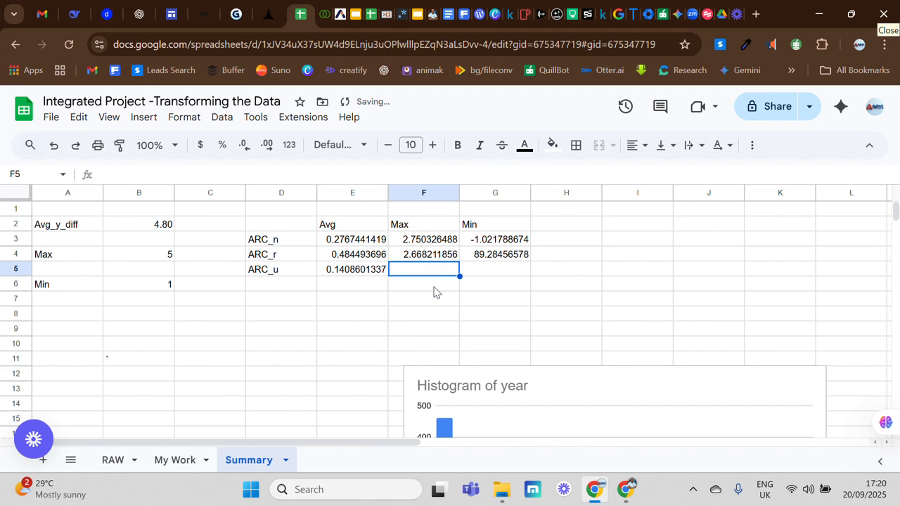
# - Replace AVERAGE with MAX in G4, giving MAX('My Work'!L2:L463)
pyautogui.doubleClick(485, 255)
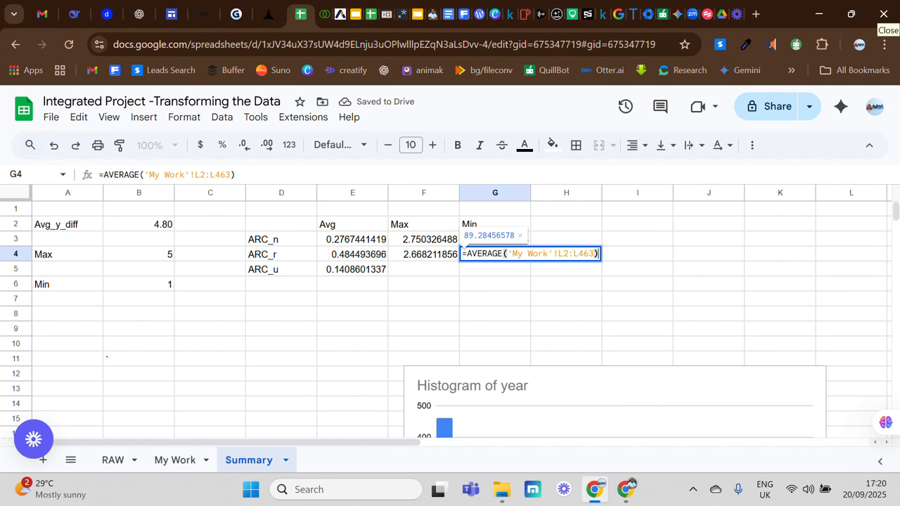
pyautogui.moveTo(503, 255); pyautogui.dragTo(467, 258)
pyautogui.write('m')
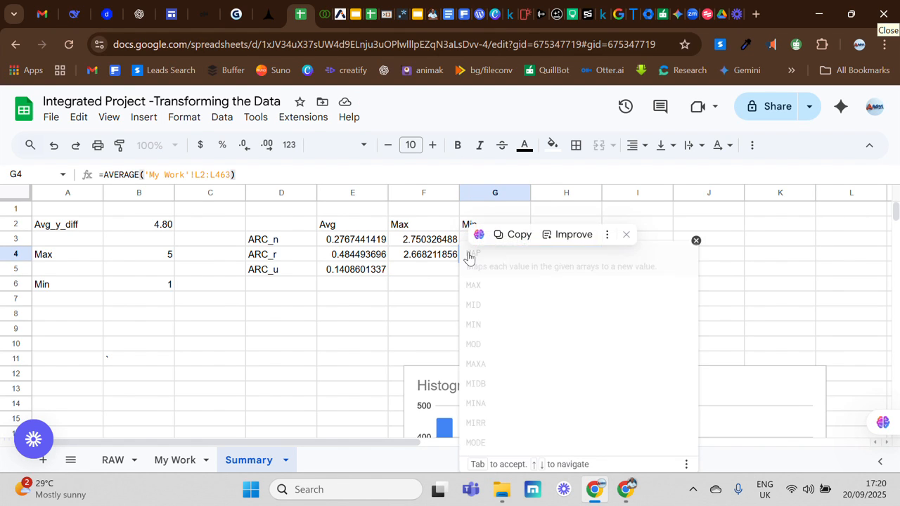
pyautogui.write('ax')
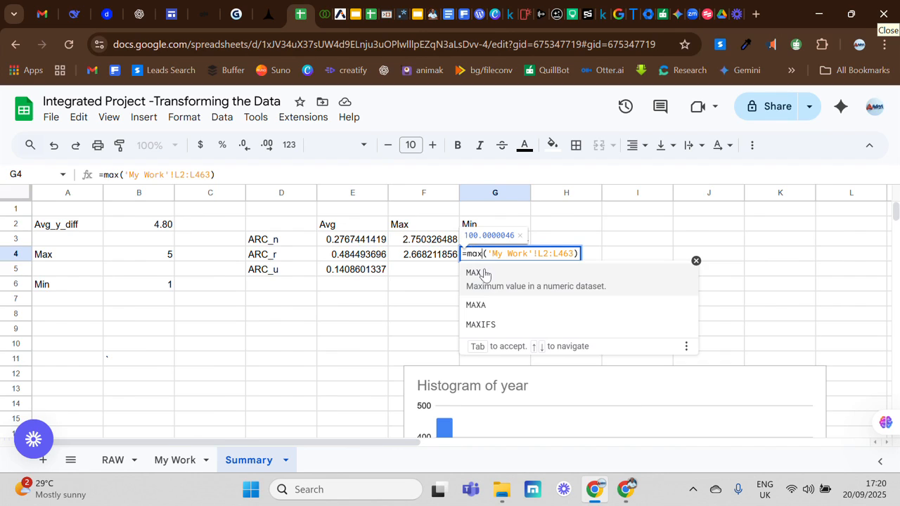
pyautogui.click(484, 273)
pyautogui.press('Return')
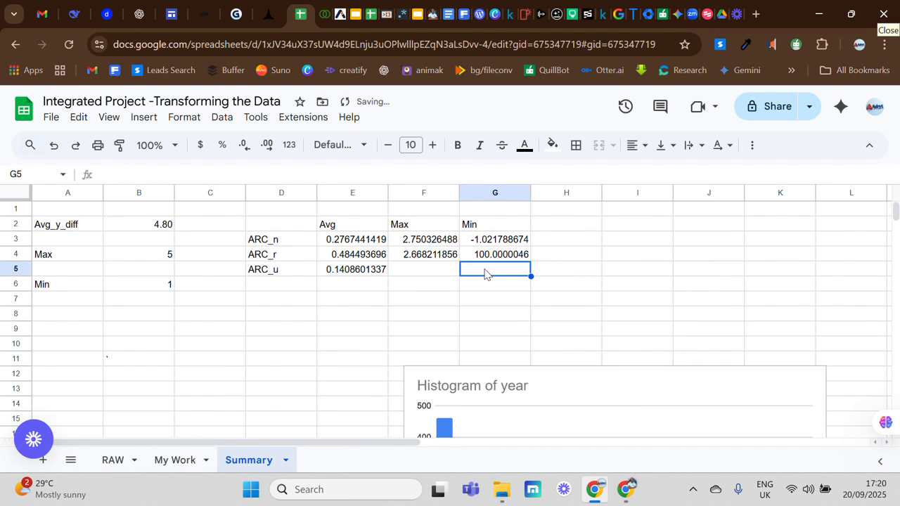
pyautogui.click(424, 271)
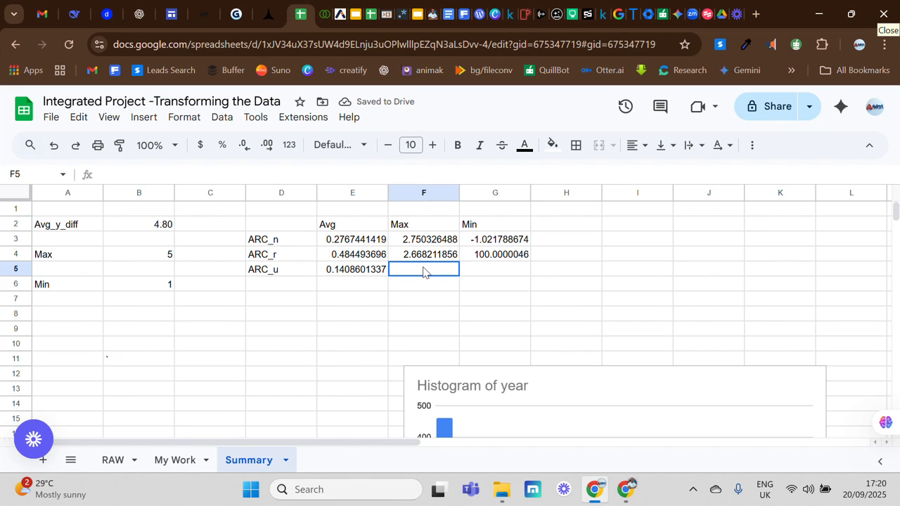